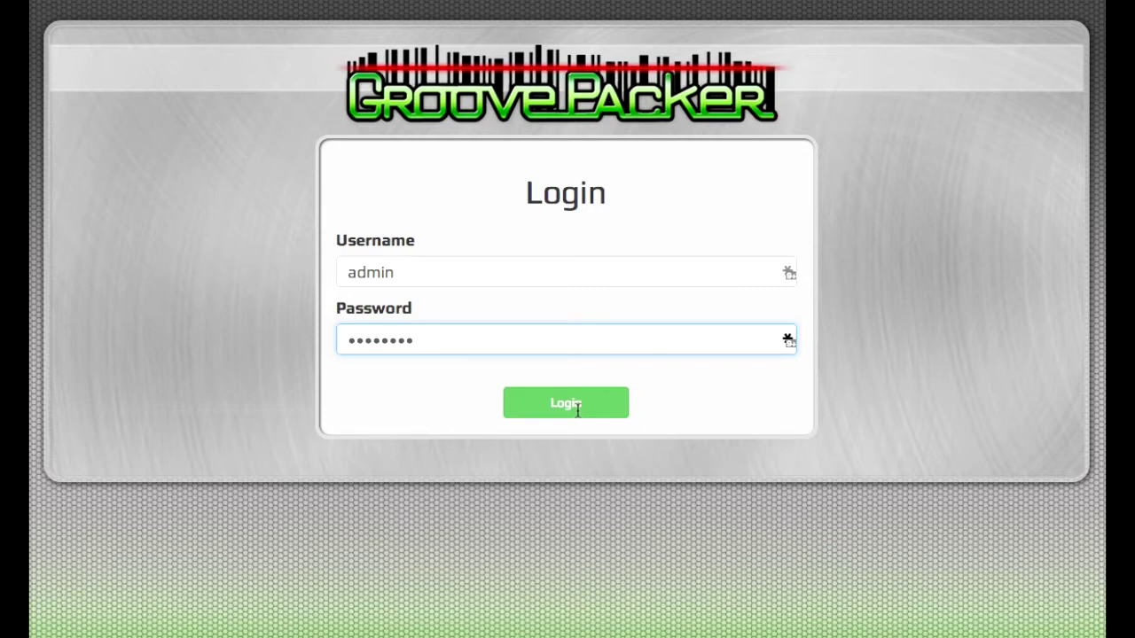
Log in as admin and open the list of items in the first awaiting order.
left_click(578, 415)
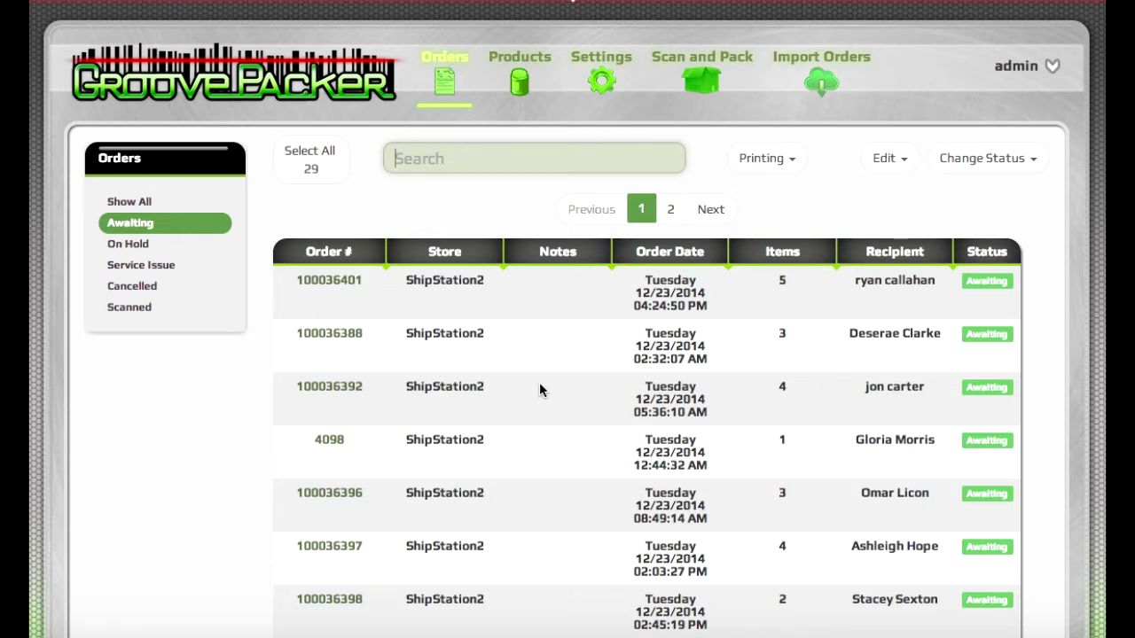
left_click(335, 284)
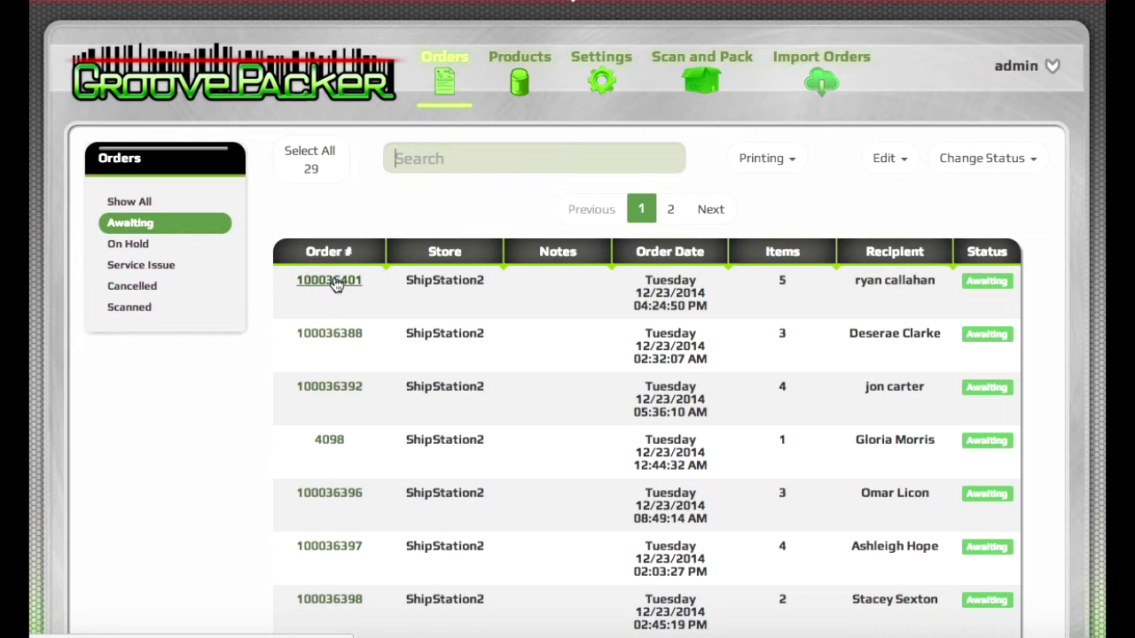
left_click(335, 284)
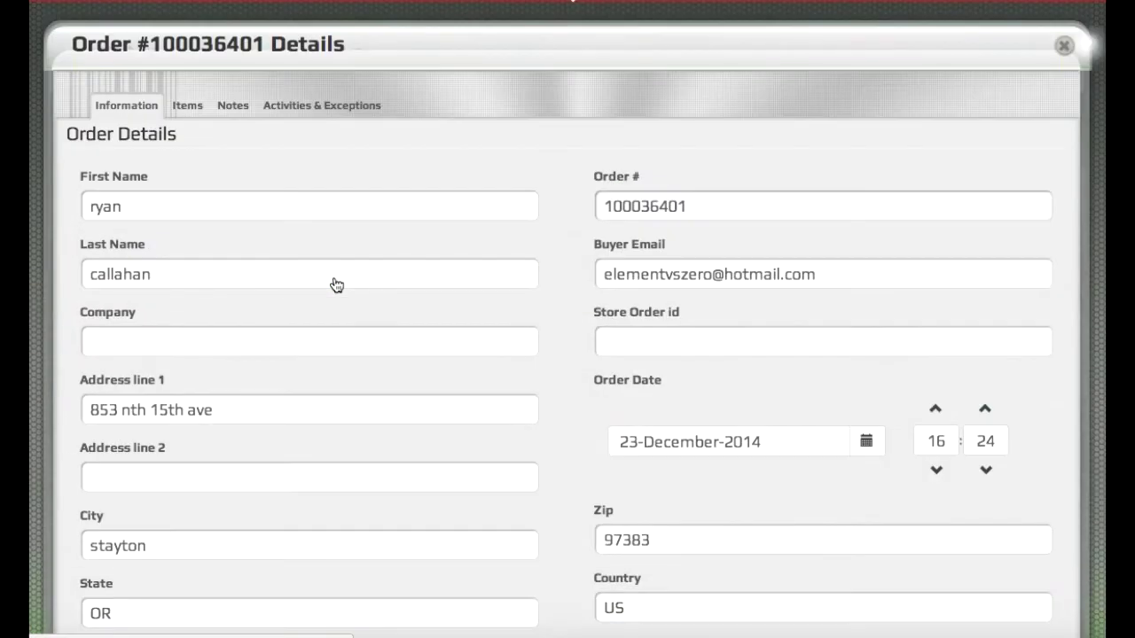
left_click(187, 104)
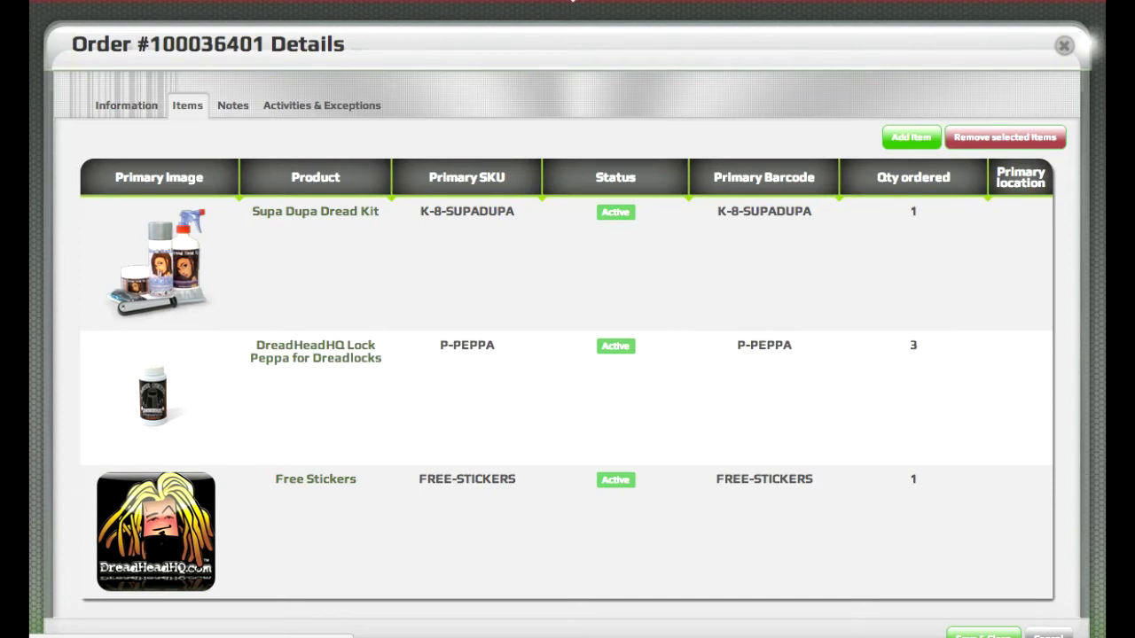
Add the note to packer "IncInclude extra free stickers", switch Packer Confirmation on and back off, and save the order.
left_click(233, 105)
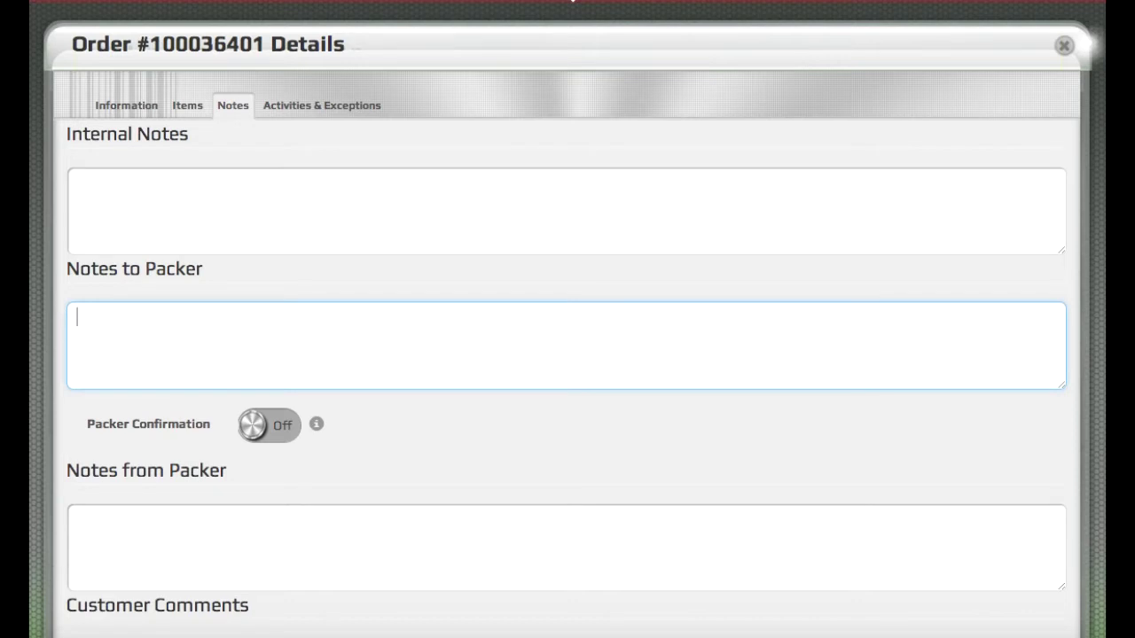
type("IncInclude extra free stickers")
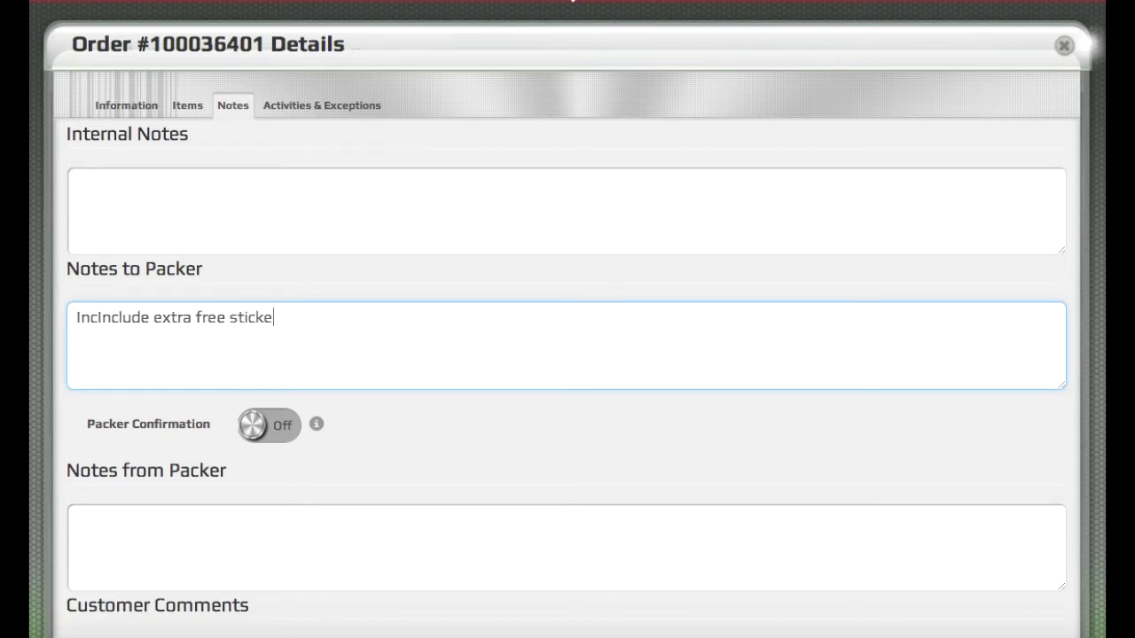
left_click(255, 426)
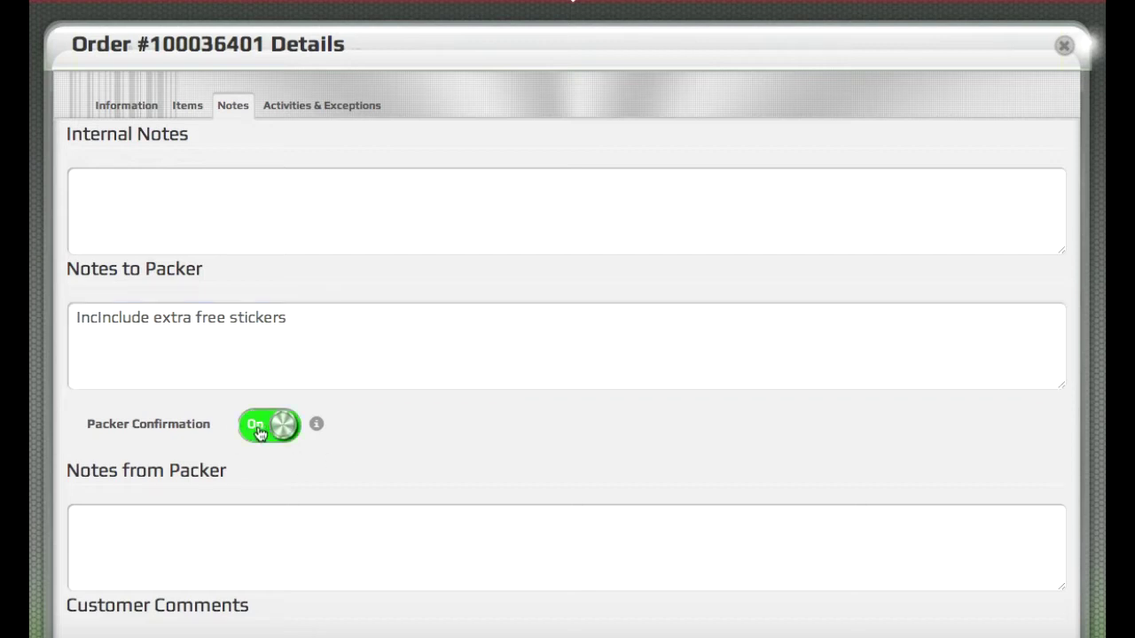
left_click(258, 432)
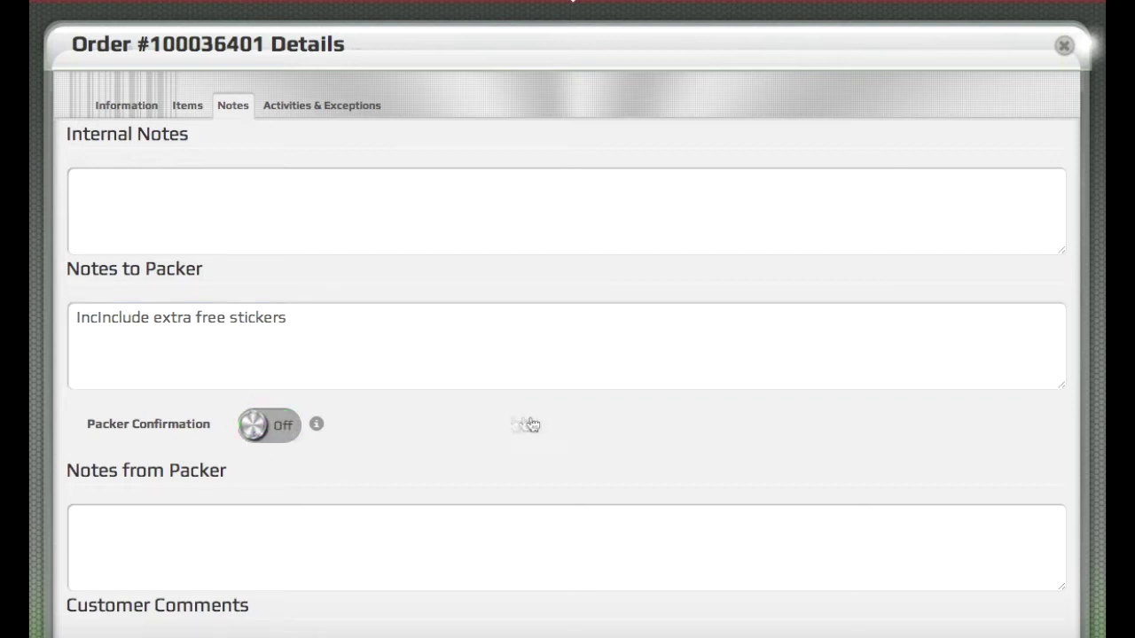
scroll(542, 423, "down", 3)
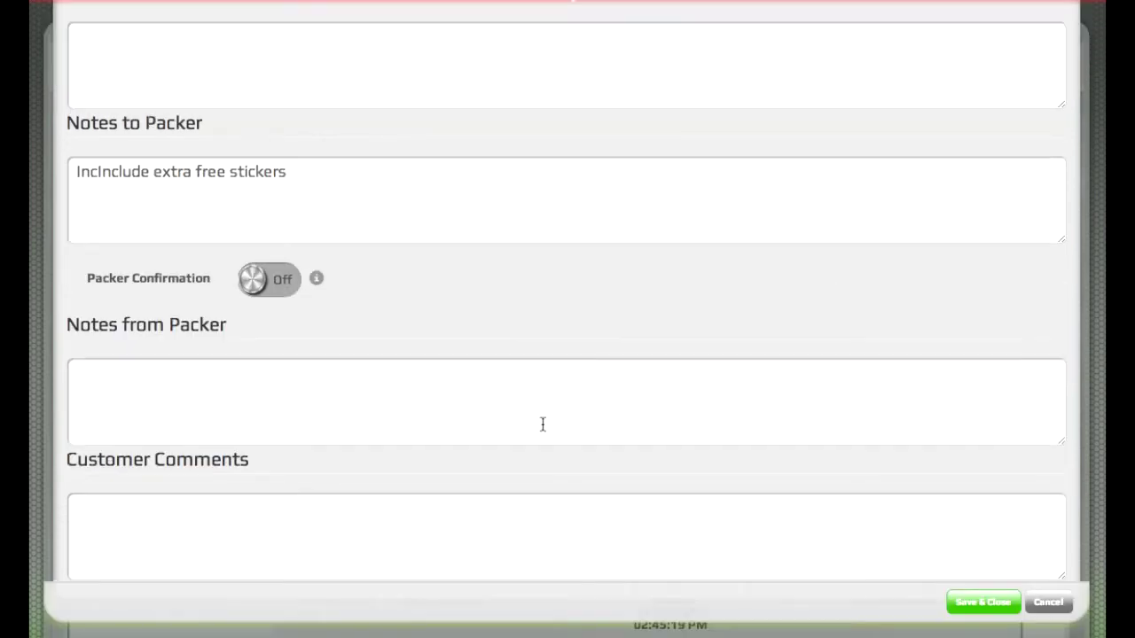
left_click(983, 608)
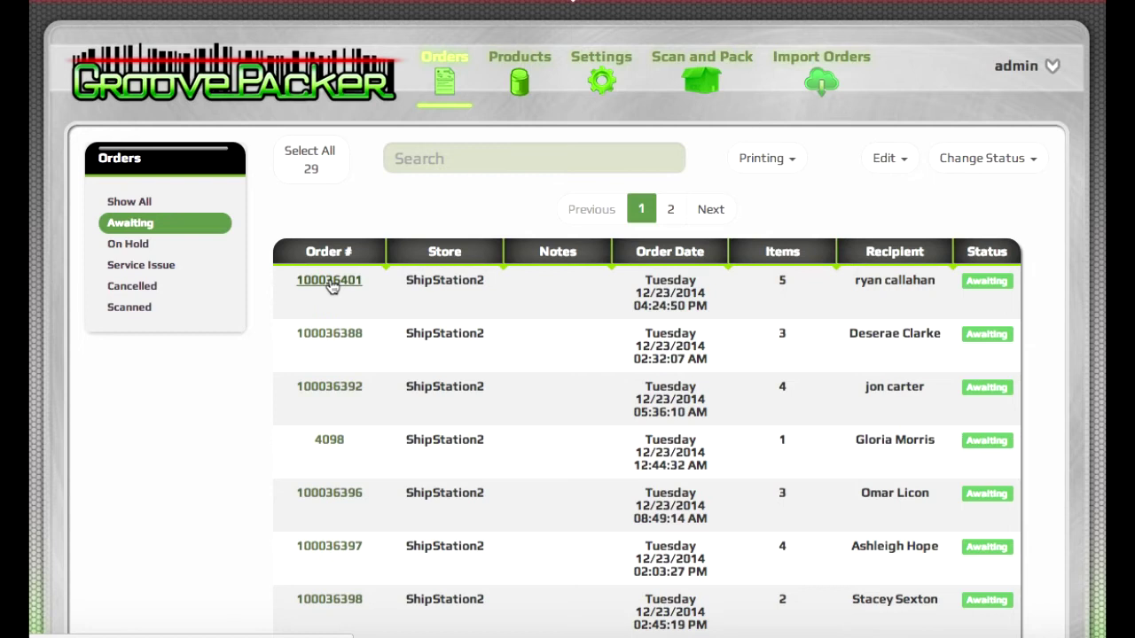
Start packing the first awaiting order and scan the Supa Dupa Dread Kit with barcode K-8-SUPADUPA.
left_click(329, 281)
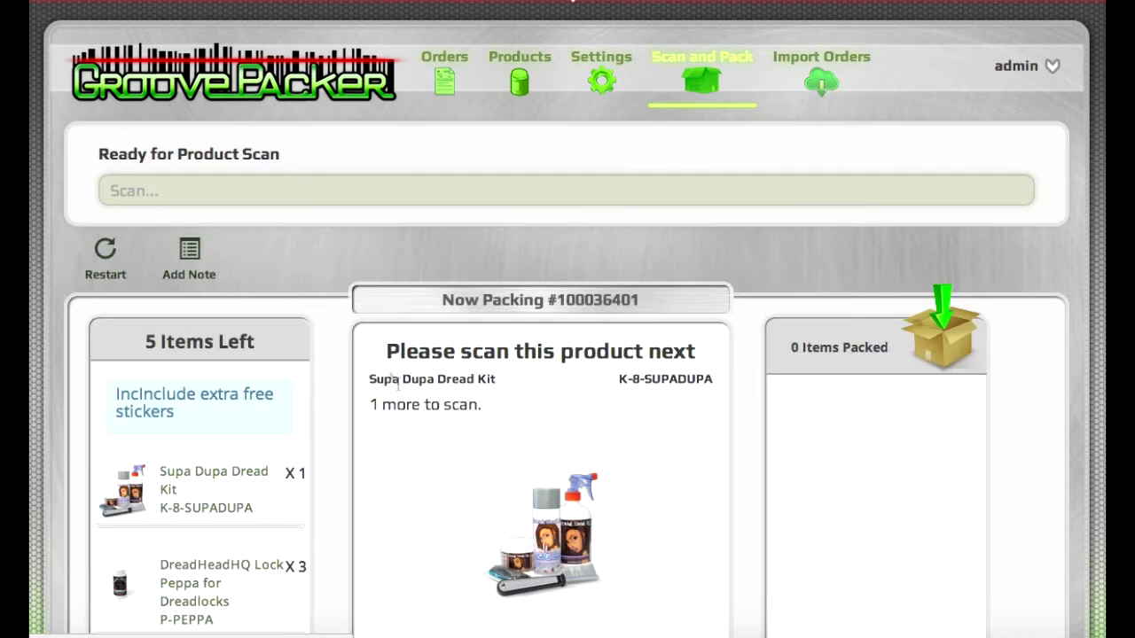
scroll(431, 458, "down", 1)
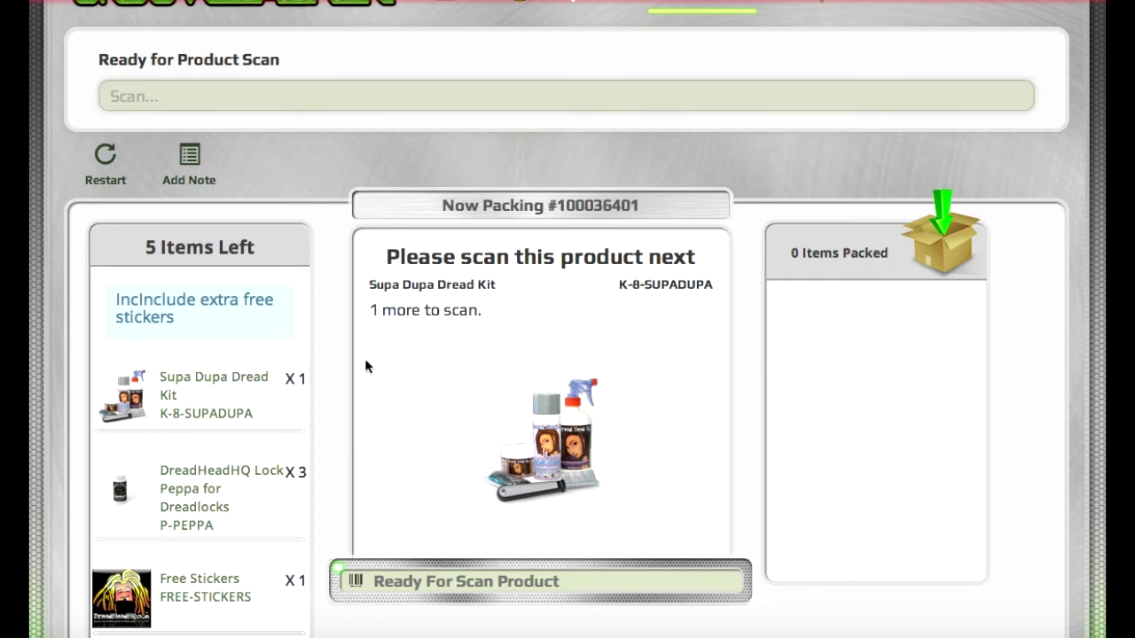
scroll(364, 358, "up", 1)
scroll(365, 359, "down", 1)
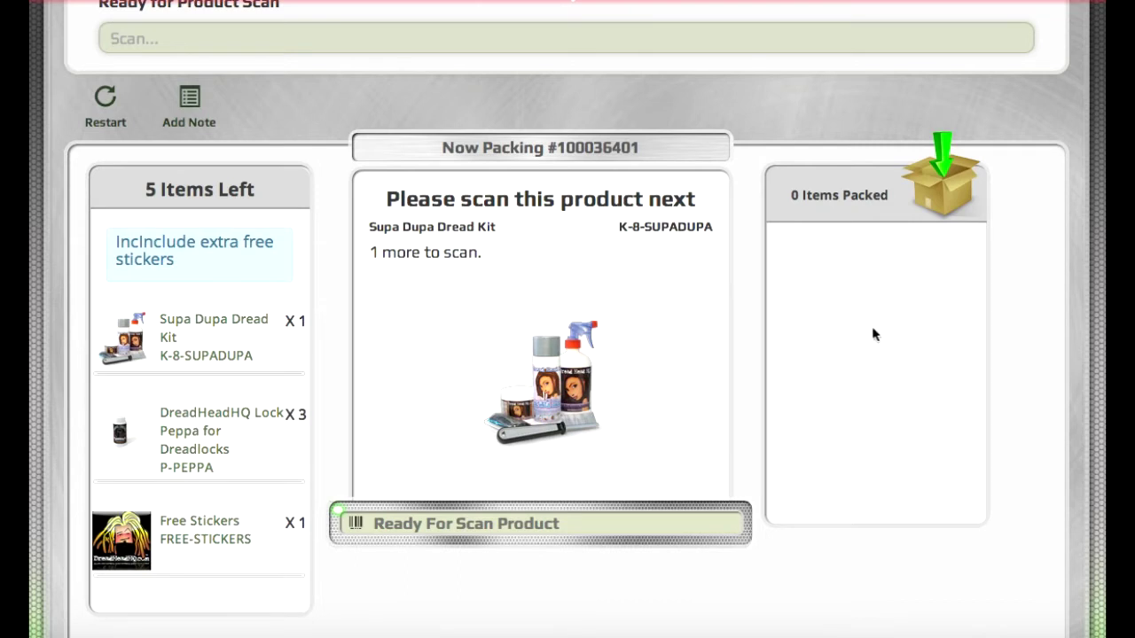
scroll(873, 334, "up", 2)
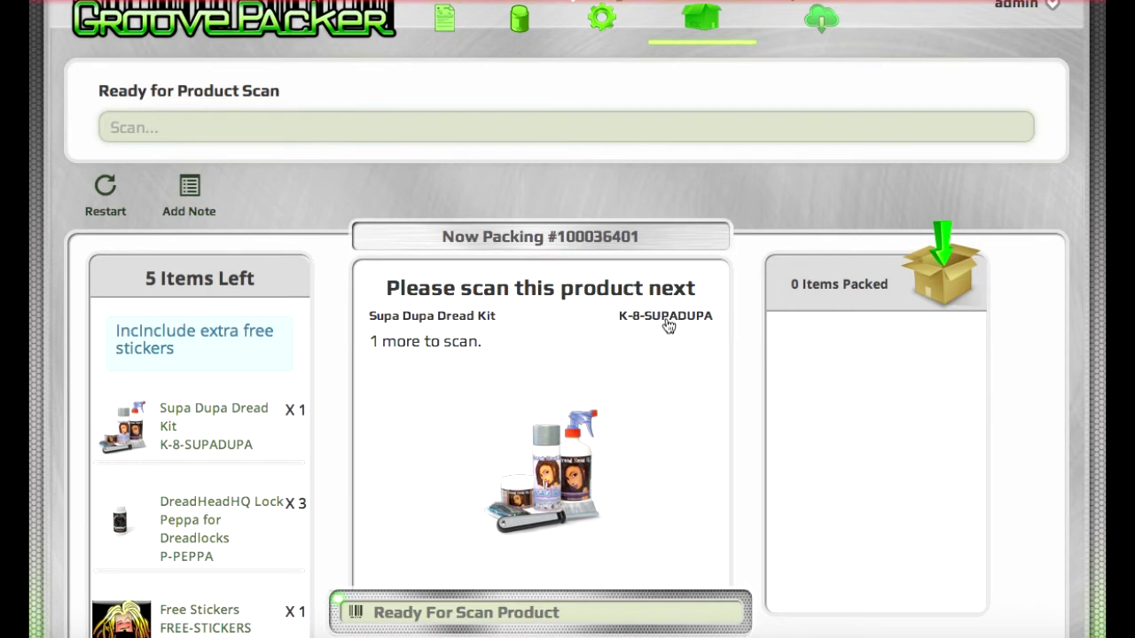
type("K-8-SUPADUPA")
key("Return")
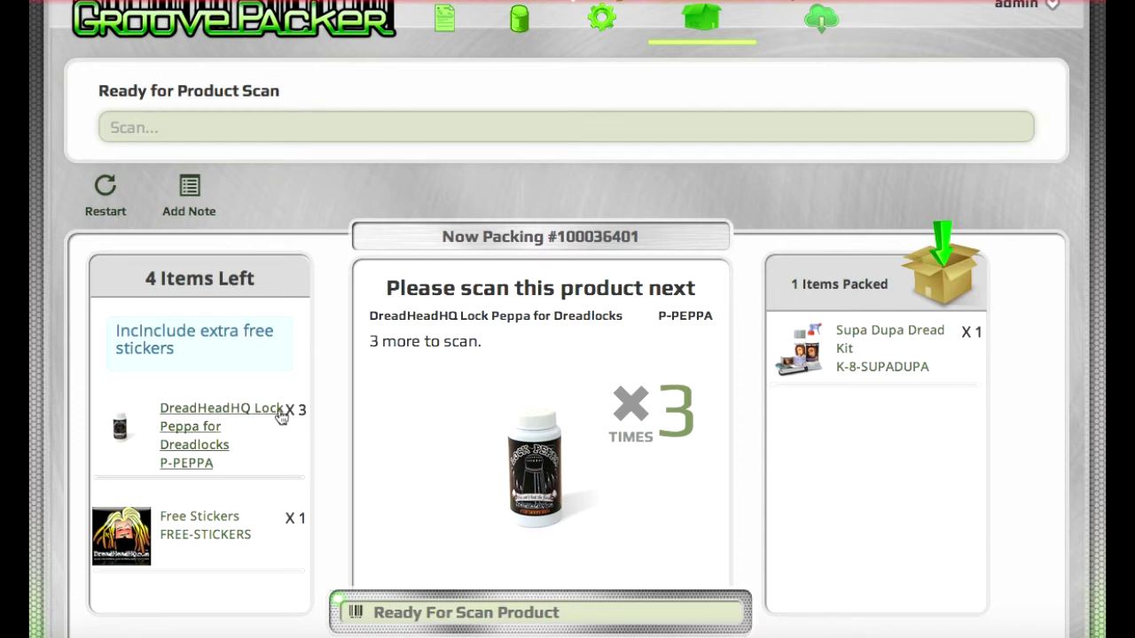
Register all three DreadHeadHQ Lock Peppa for Dreadlocks units (P-PEPPA) as scanned.
left_click(679, 317)
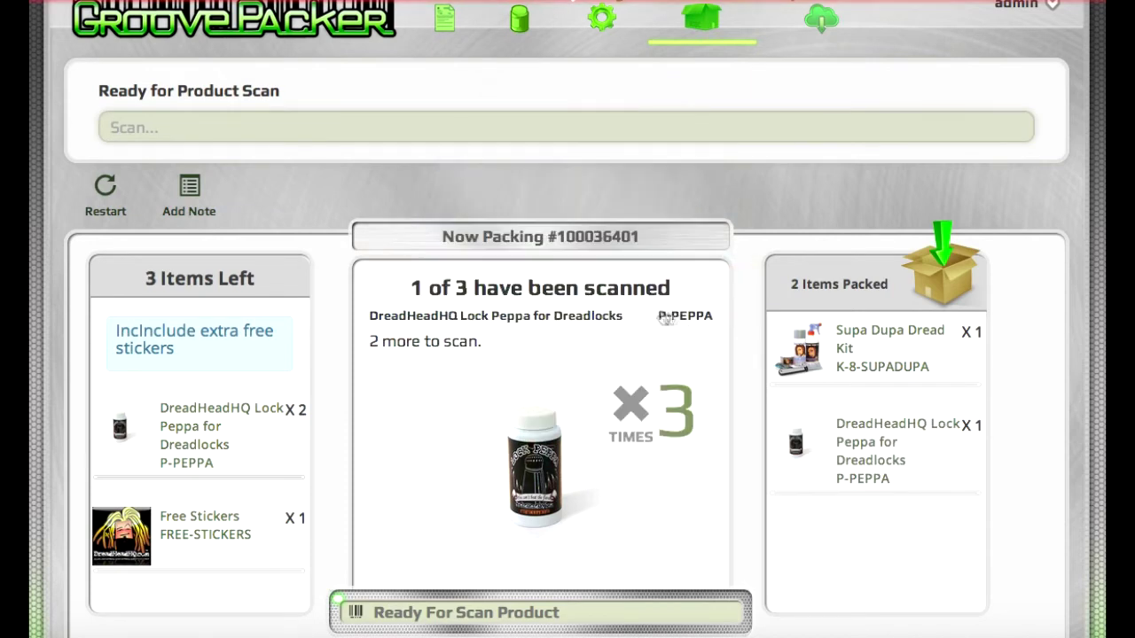
left_click(693, 318)
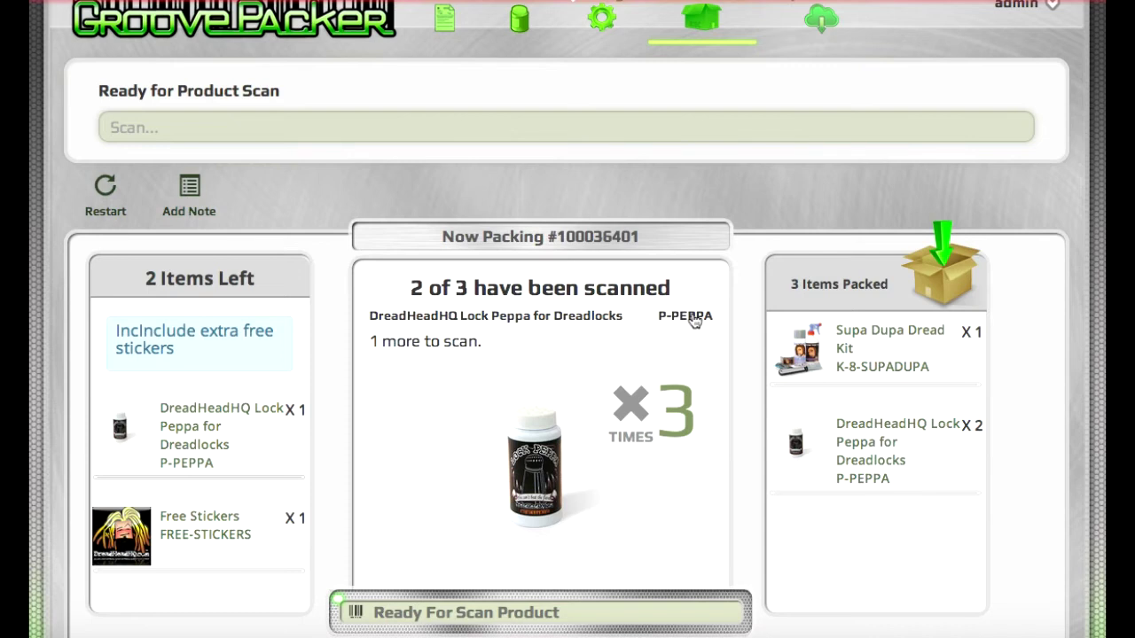
left_click(694, 319)
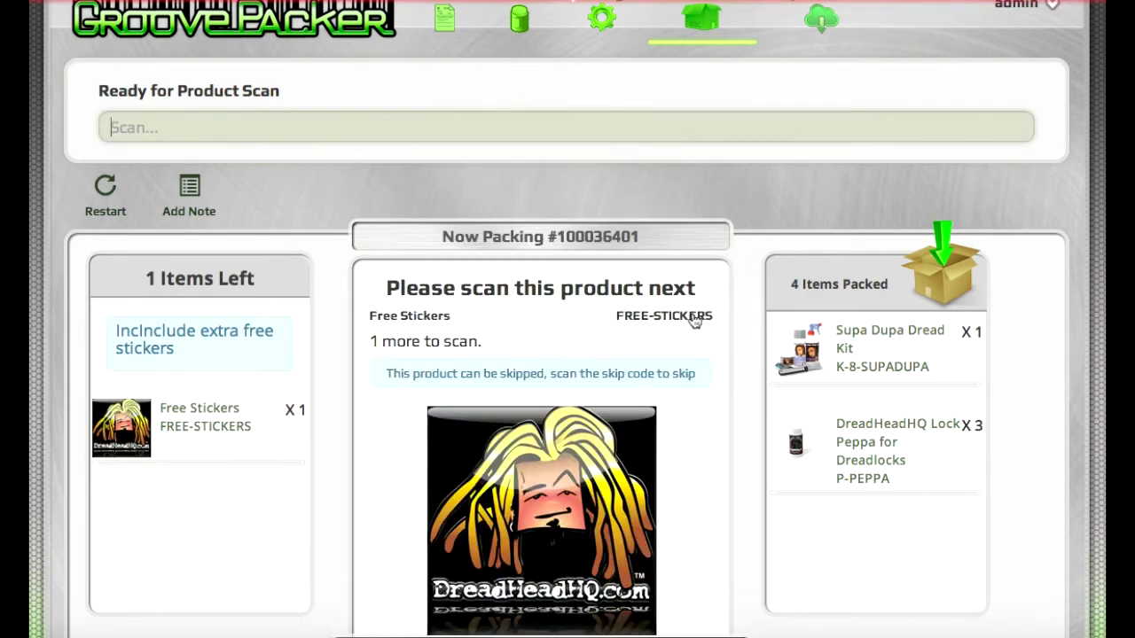
Skip the Free Stickers item with the code SKIP to complete the order.
scroll(421, 432, "down", 1)
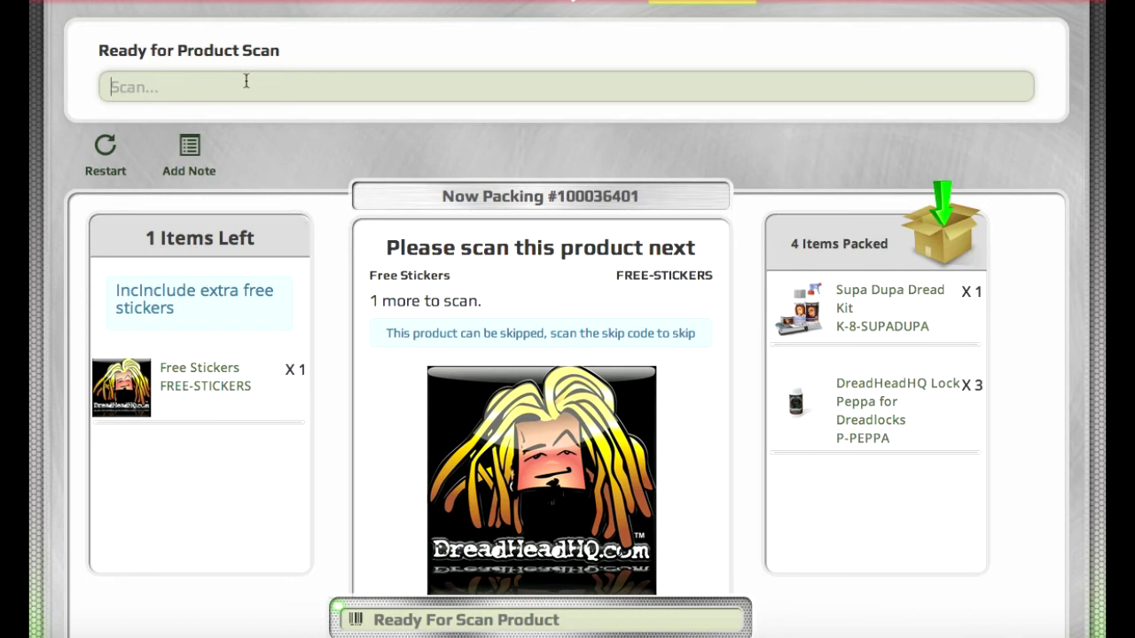
type("SKIP")
key("Return")
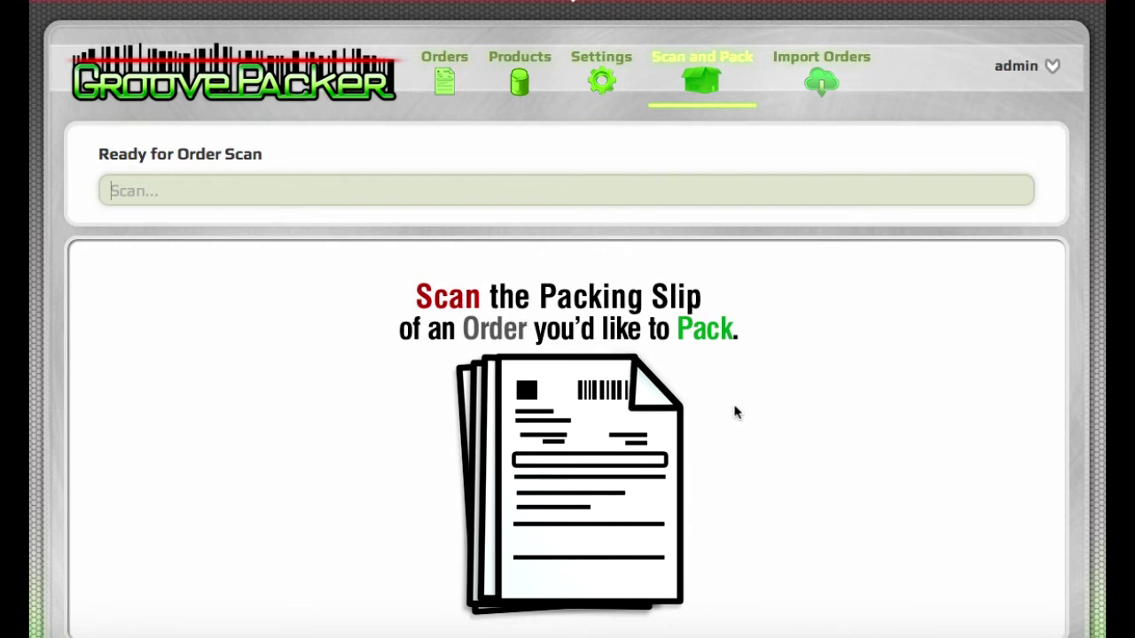
Return to the orders list, review the information and items of the first awaiting order, and close its details.
left_click(446, 83)
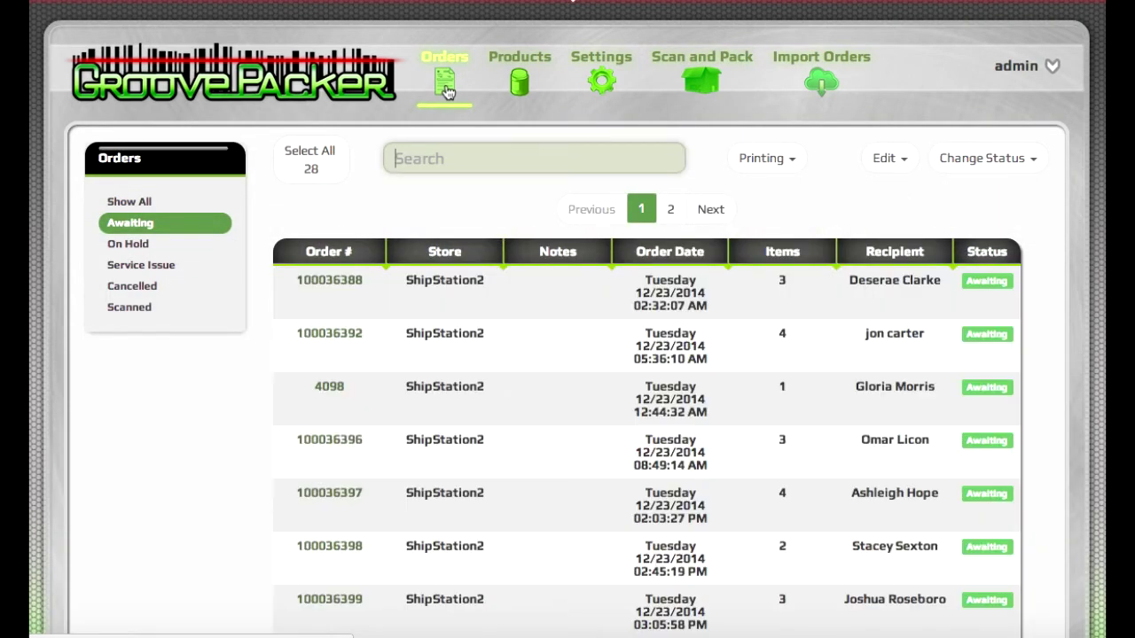
left_click(331, 289)
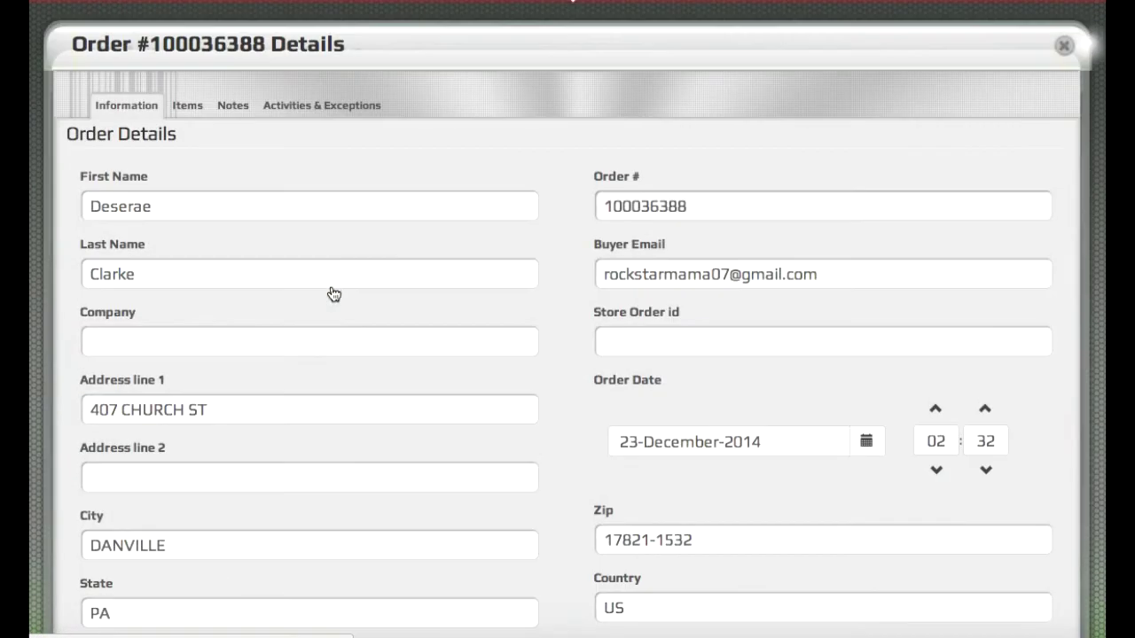
left_click(187, 105)
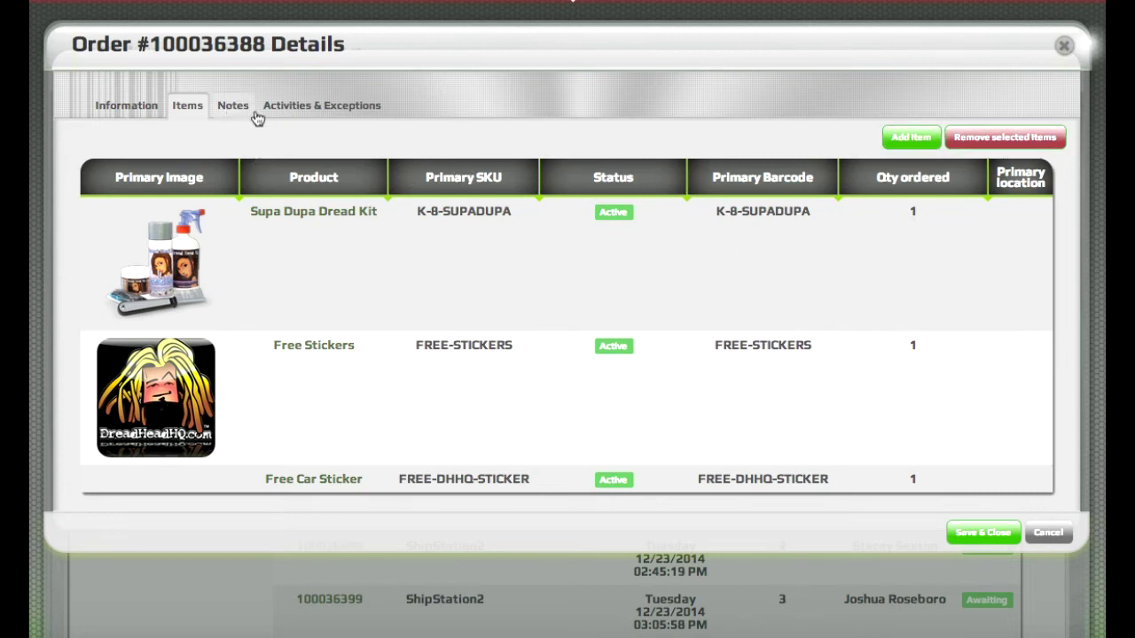
left_click(1064, 50)
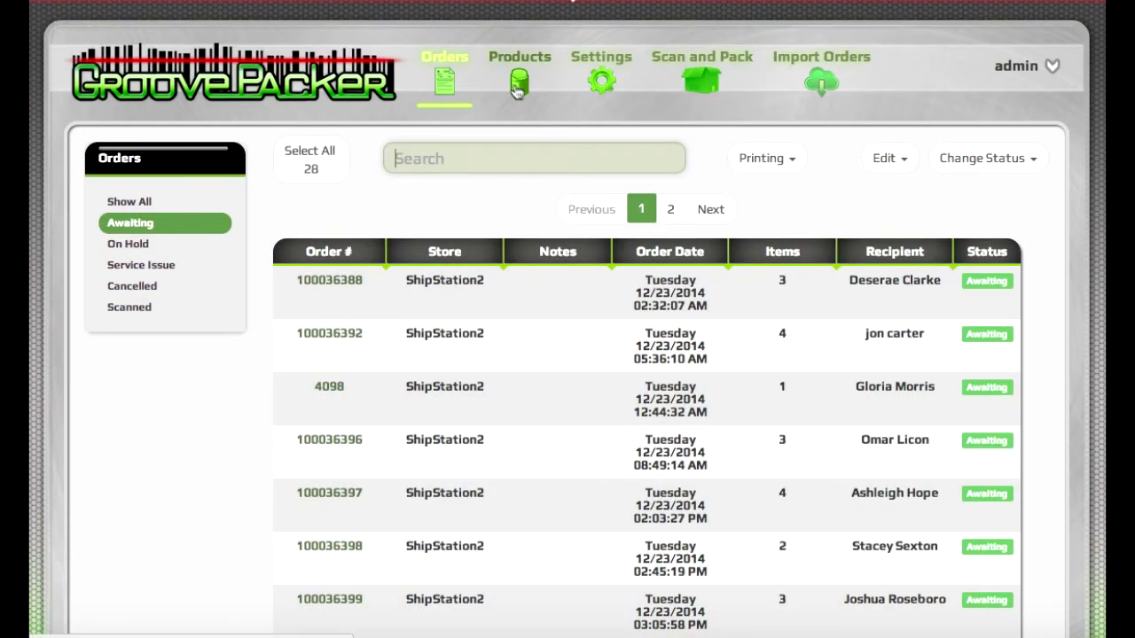
Browse the active products, examine the Free Stickers product's details and packing options, and close them.
left_click(519, 89)
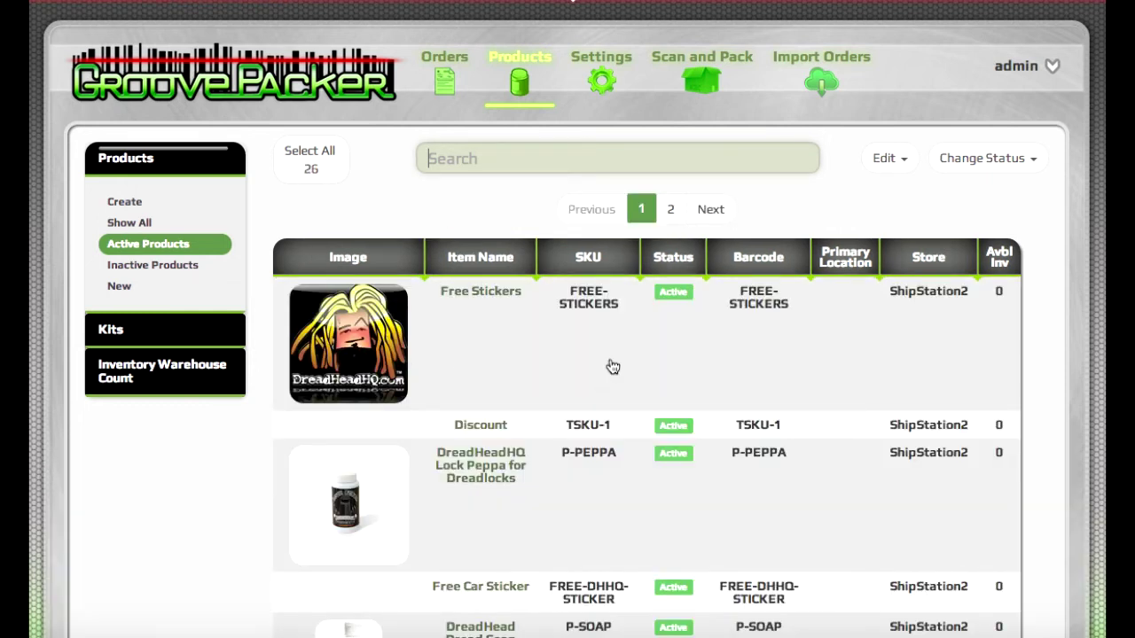
scroll(612, 366, "down", 3)
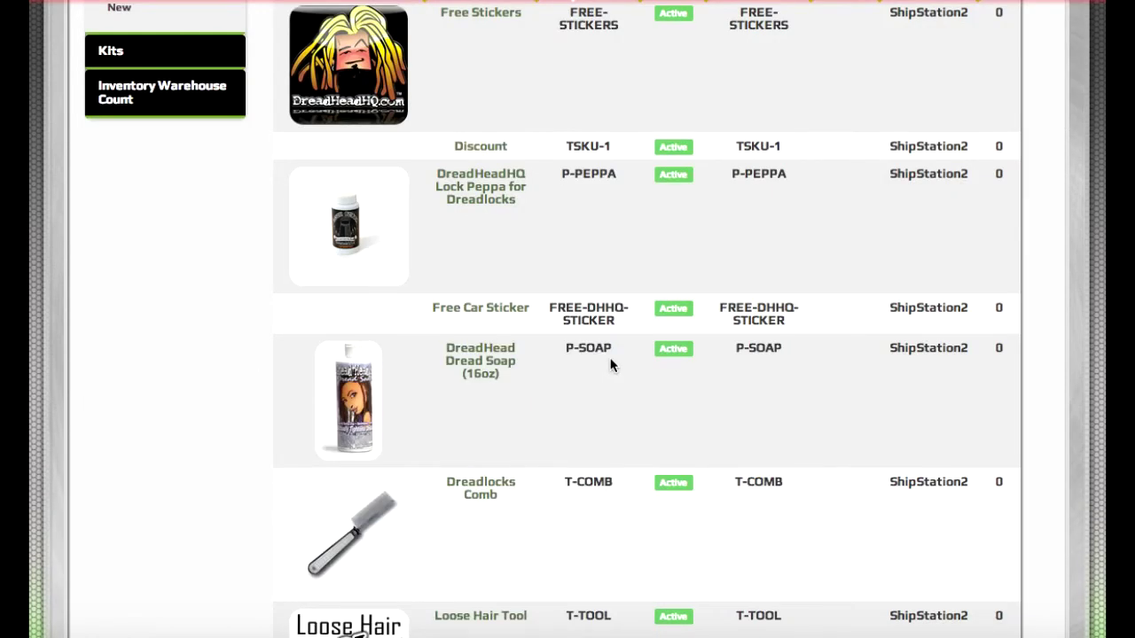
scroll(610, 366, "up", 3)
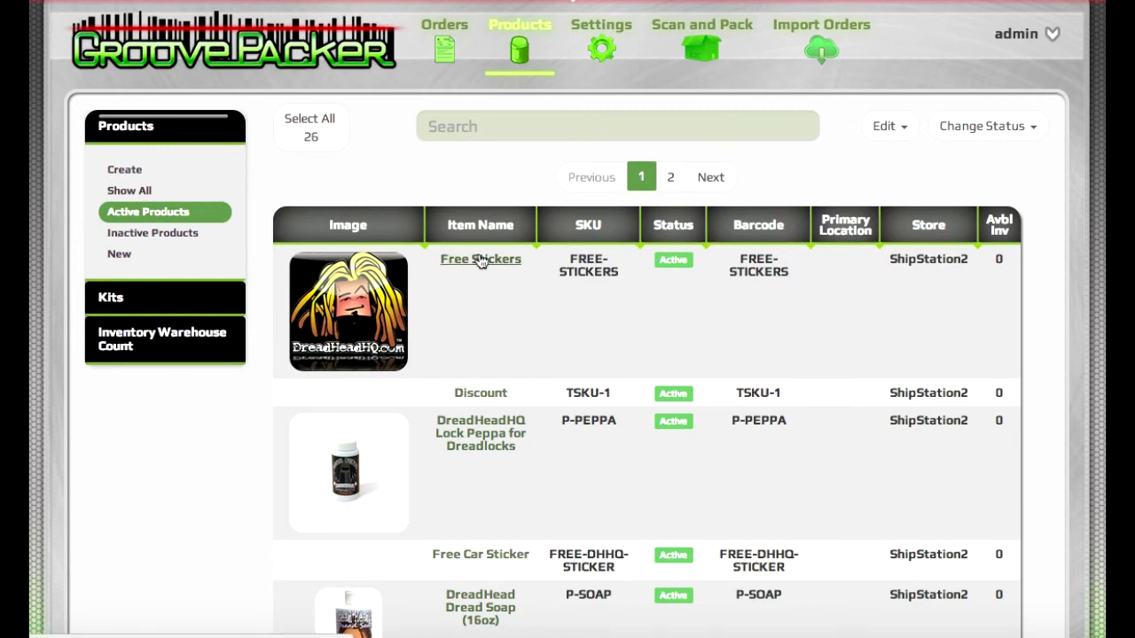
left_click(480, 258)
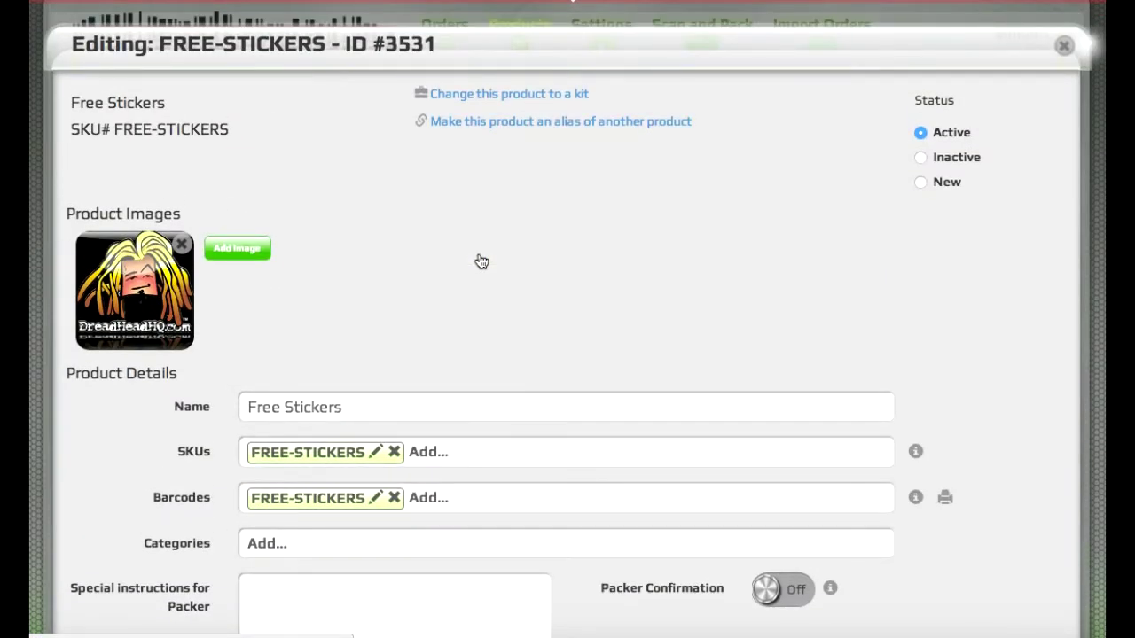
scroll(480, 259, "down", 2)
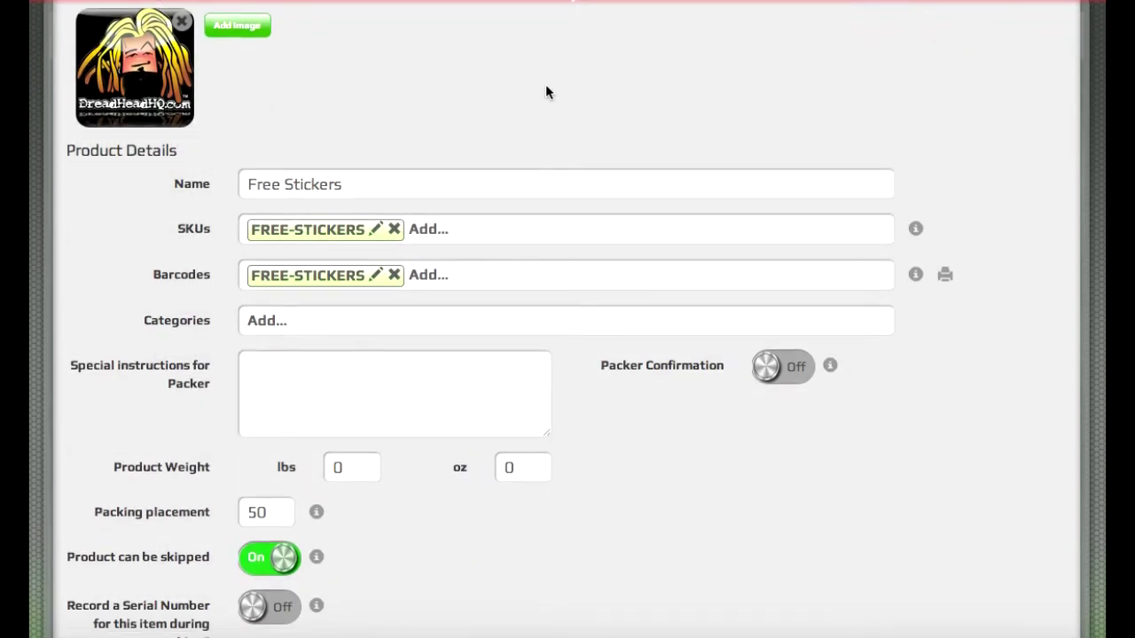
scroll(545, 85, "up", 1)
scroll(547, 87, "up", 1)
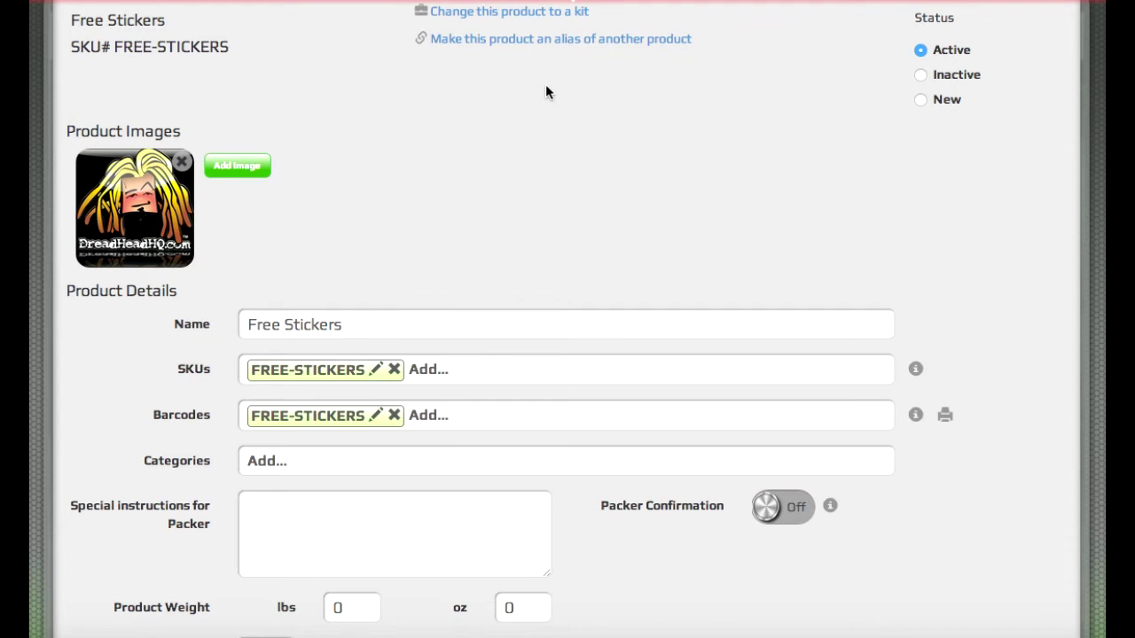
scroll(582, 380, "down", 2)
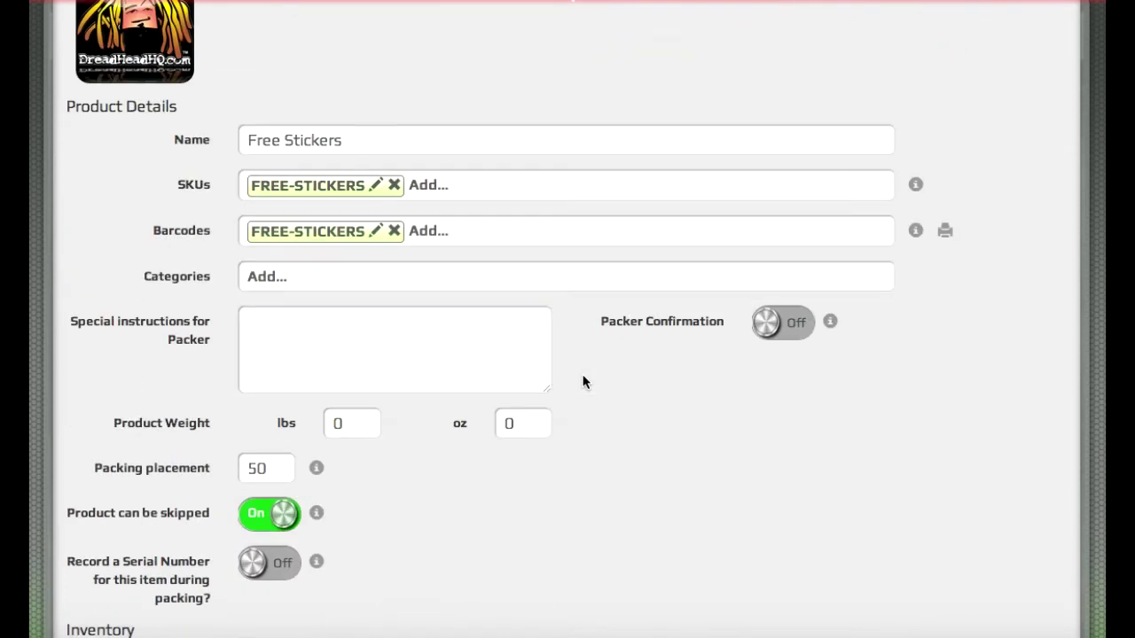
scroll(582, 380, "up", 2)
key("Escape")
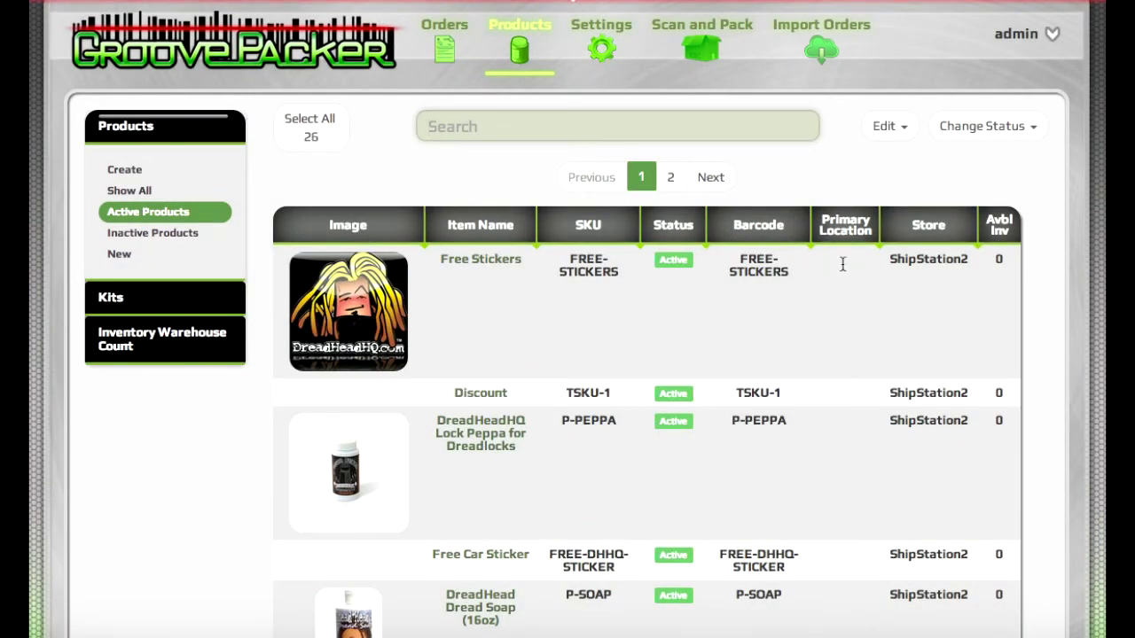
Set the primary location of the Free Stickers product to Bin 2 directly in the product list.
left_click(842, 262)
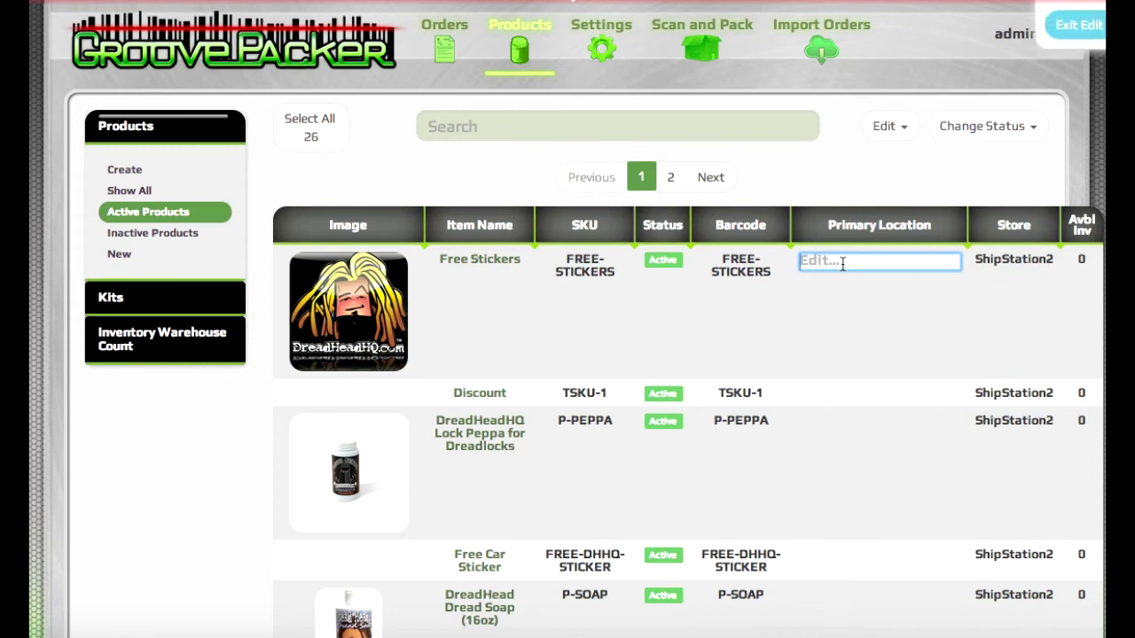
type("Bin 2")
key("Return")
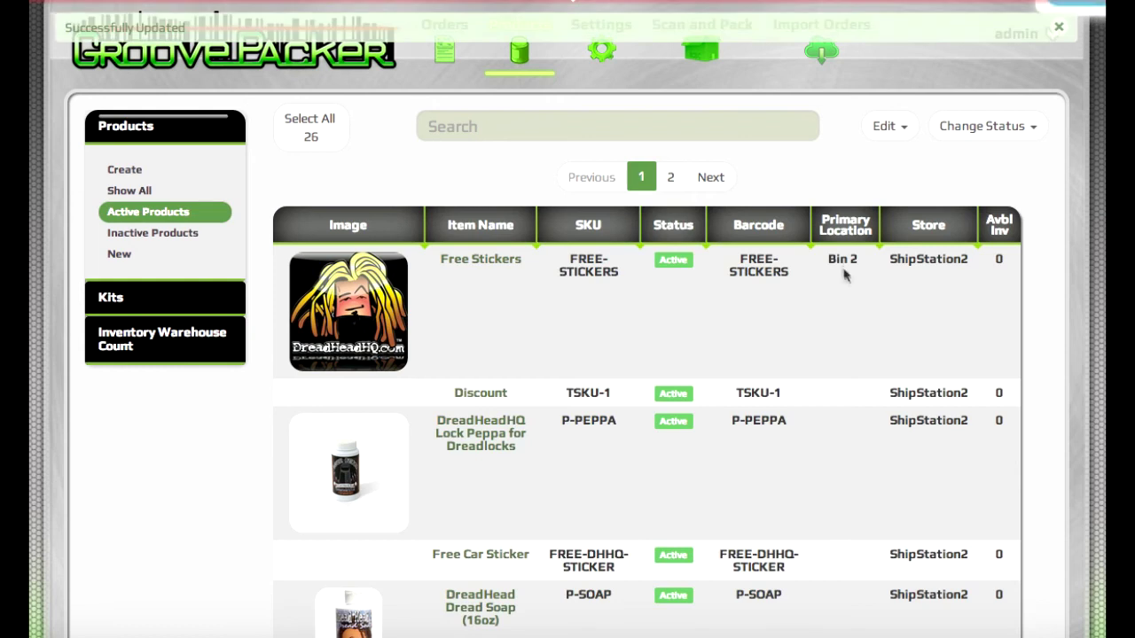
Review the product list's available column options, close them, and move the Barcode column directly before the SKU column.
right_click(961, 226)
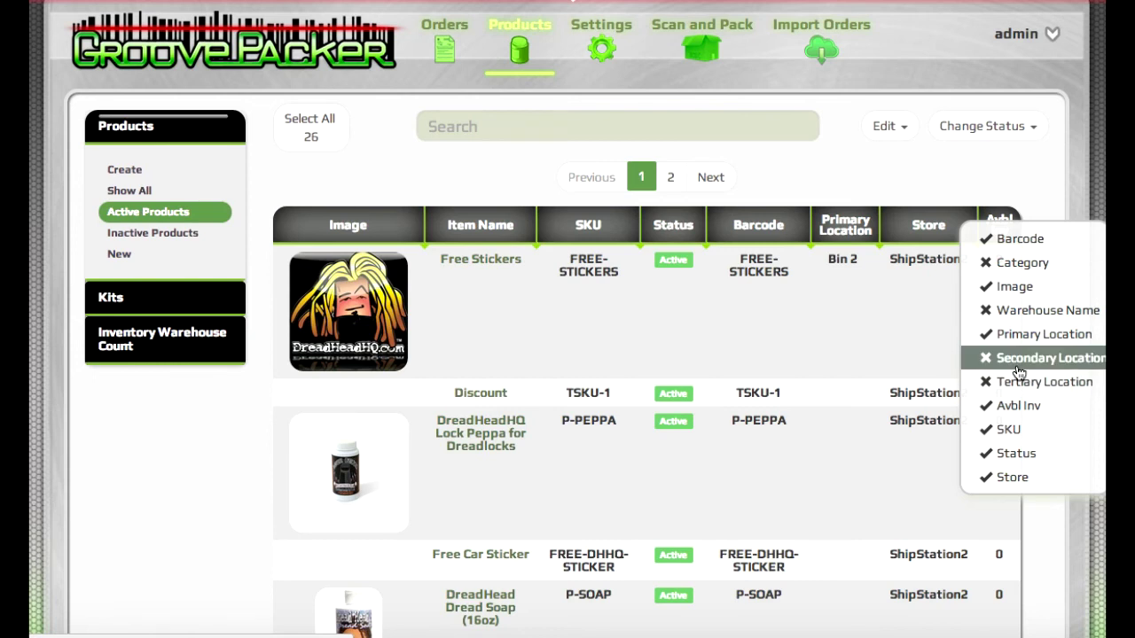
left_click(899, 172)
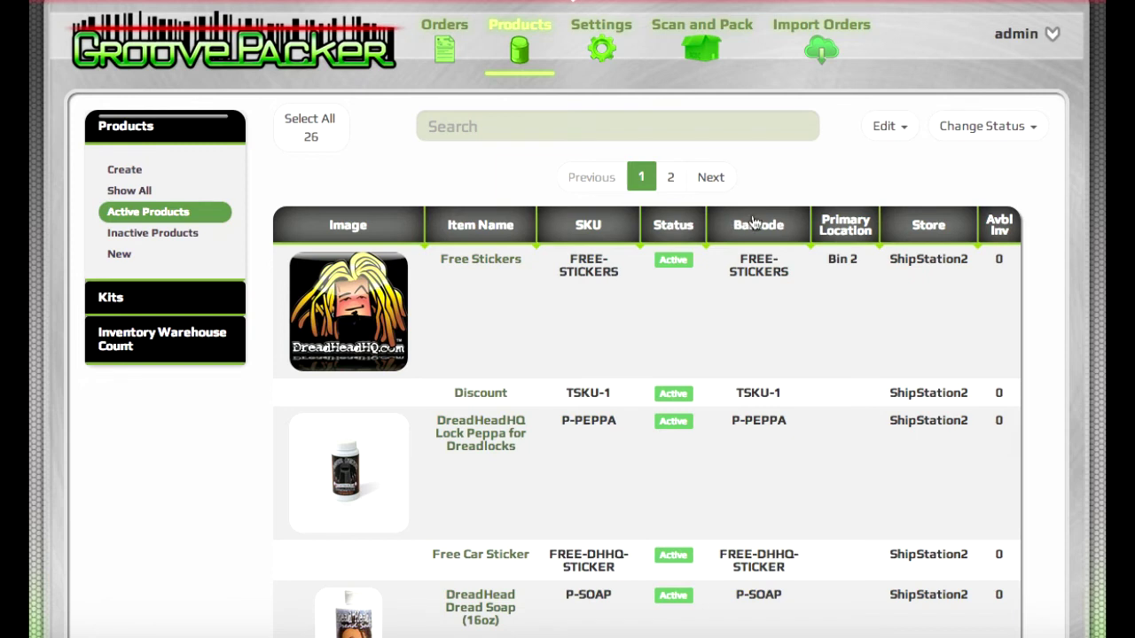
left_click_drag(752, 222, 571, 227)
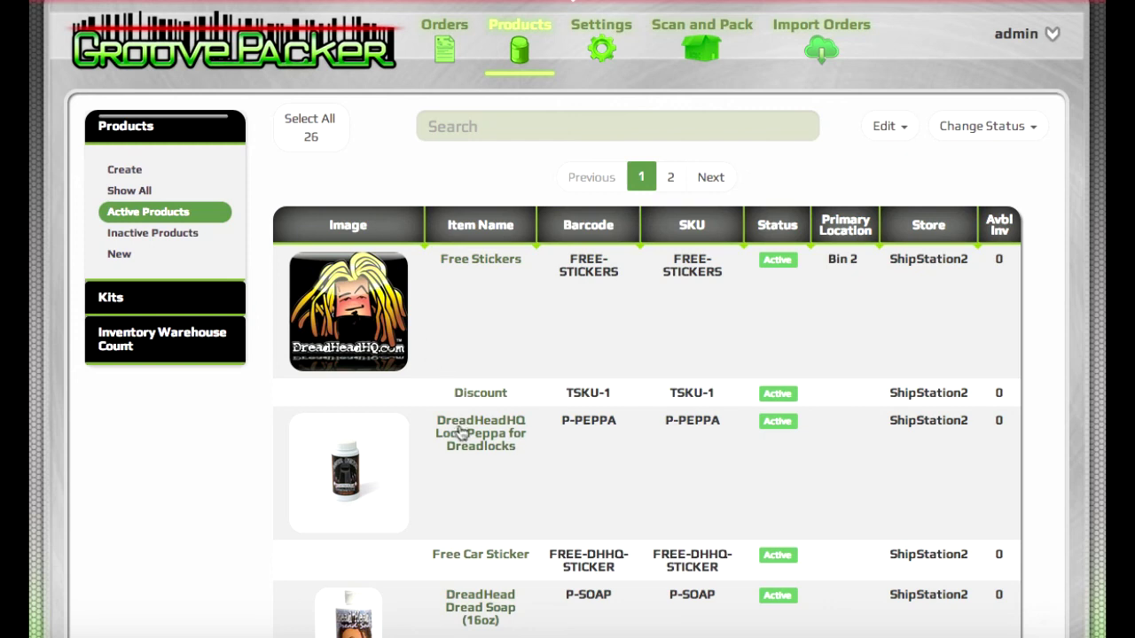
Search the products for "soap", remove the barcode 58-V2EA-BLD1 from the Dread Head HQ Dread Dreadlock Soap product, and close its details.
scroll(460, 432, "down", 4)
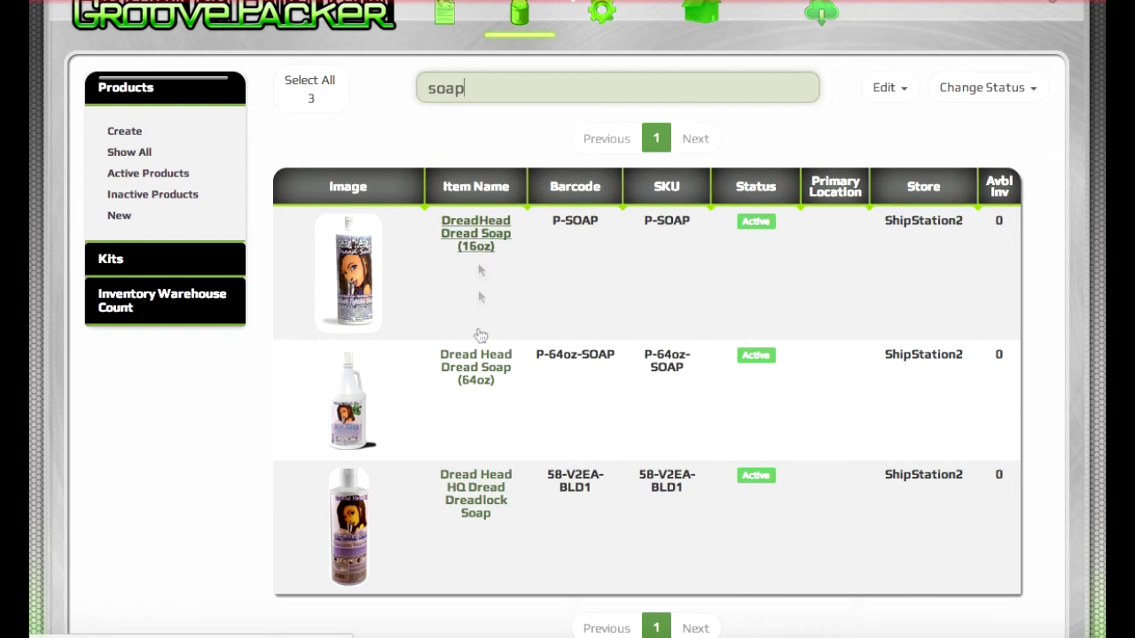
left_click(476, 505)
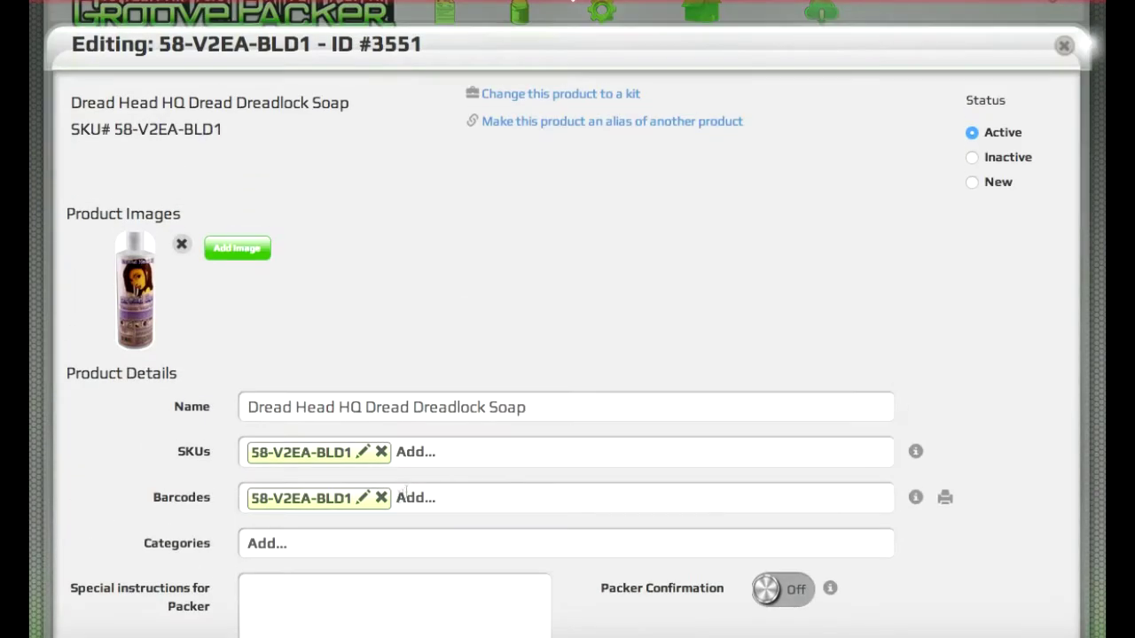
left_click(382, 500)
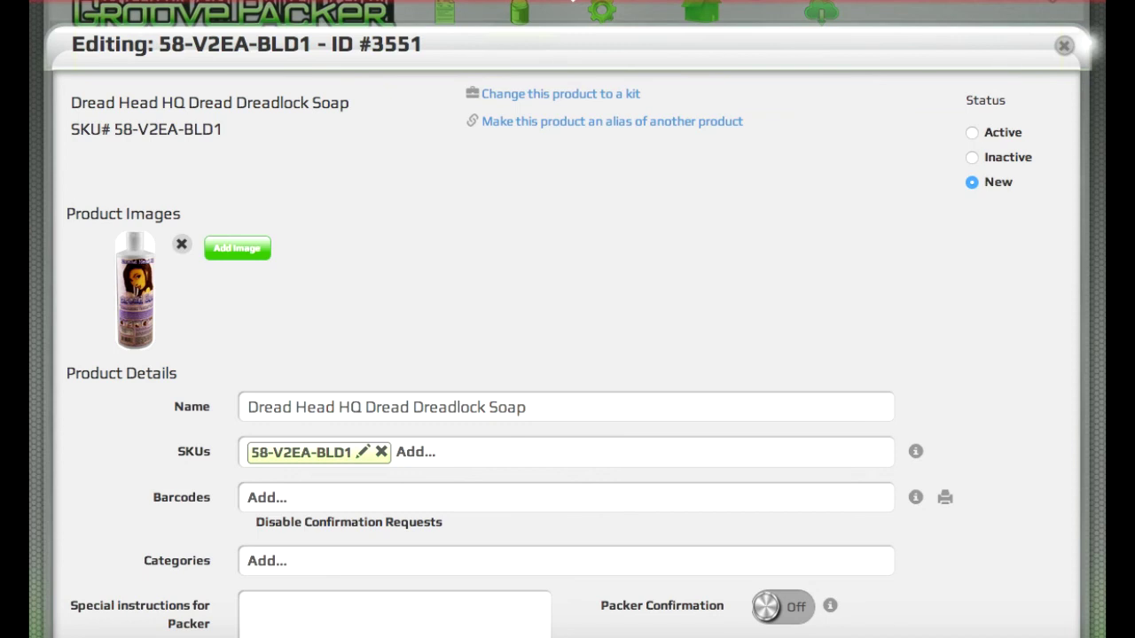
left_click(572, 3)
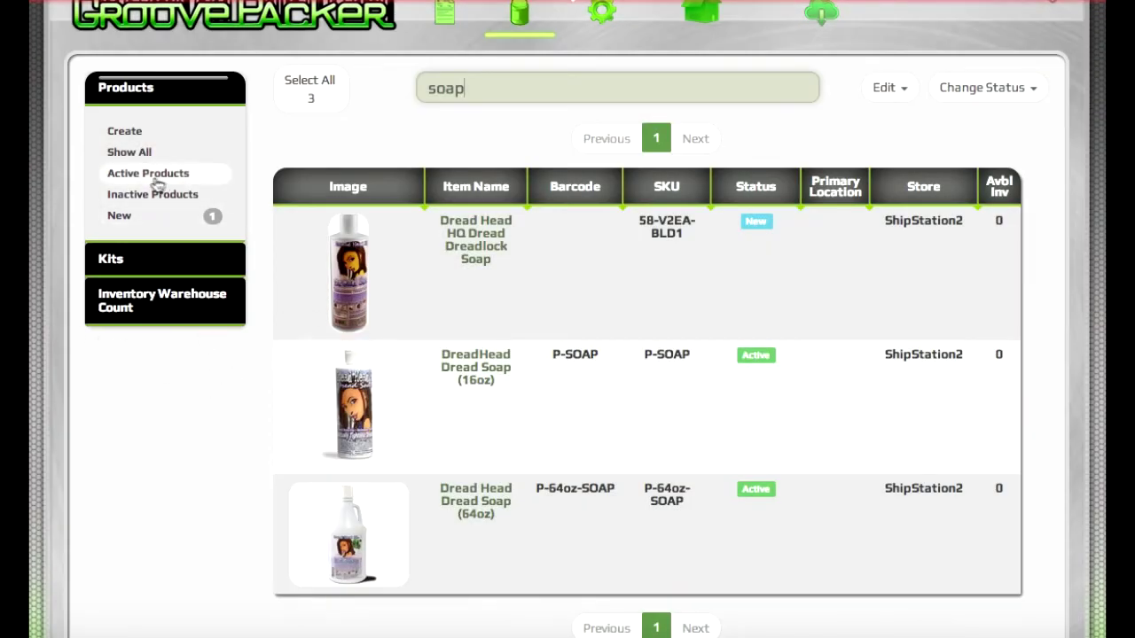
From the new products, make Dread Head HQ Dread Dreadlock Soap an alias of DreadHead Dread Soap (16oz), found by searching "soap", and confirm.
left_click(138, 220)
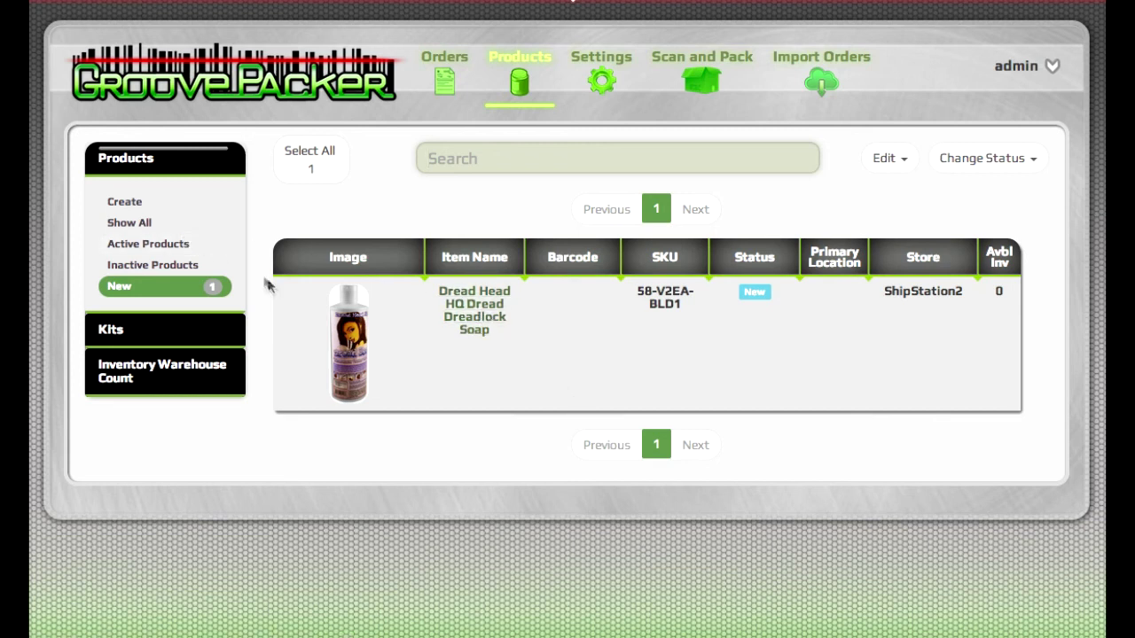
left_click(474, 329)
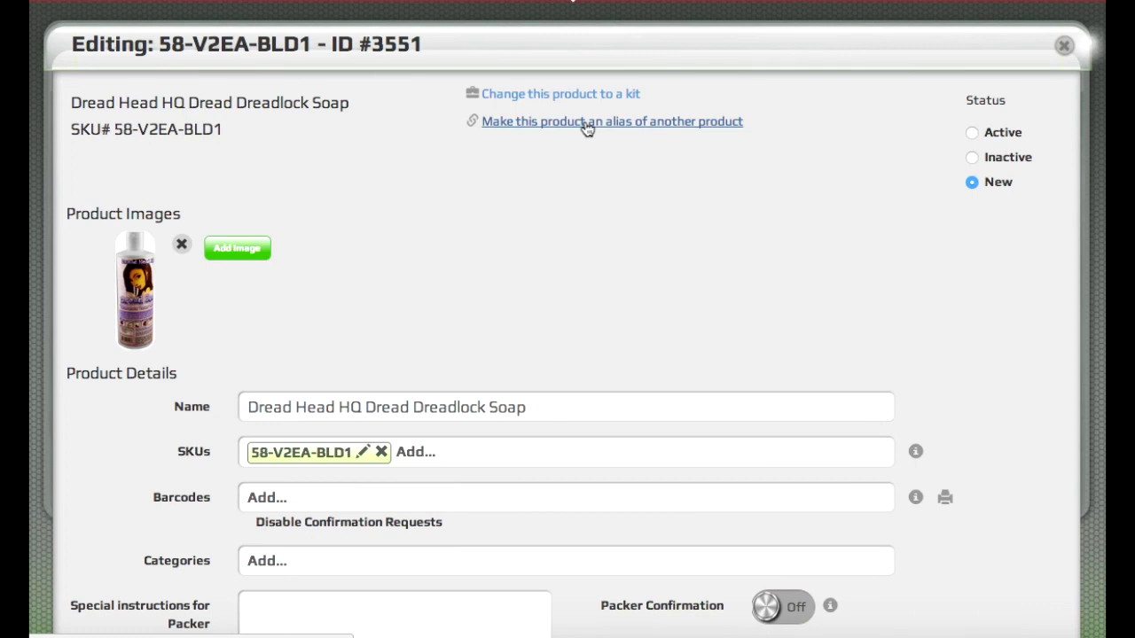
left_click(587, 123)
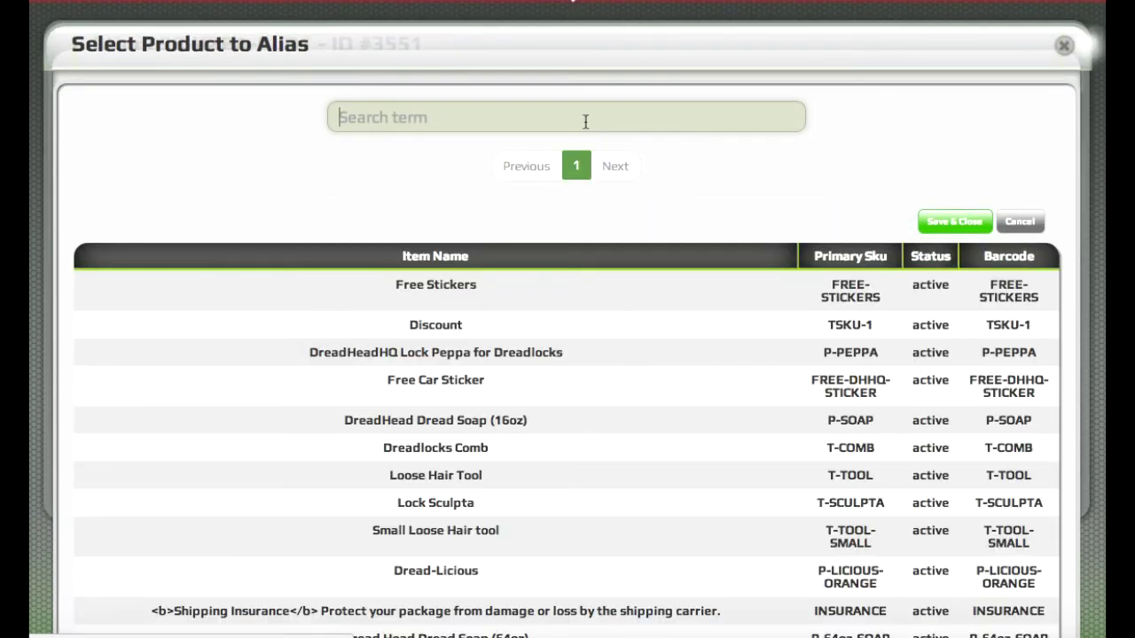
type("soap")
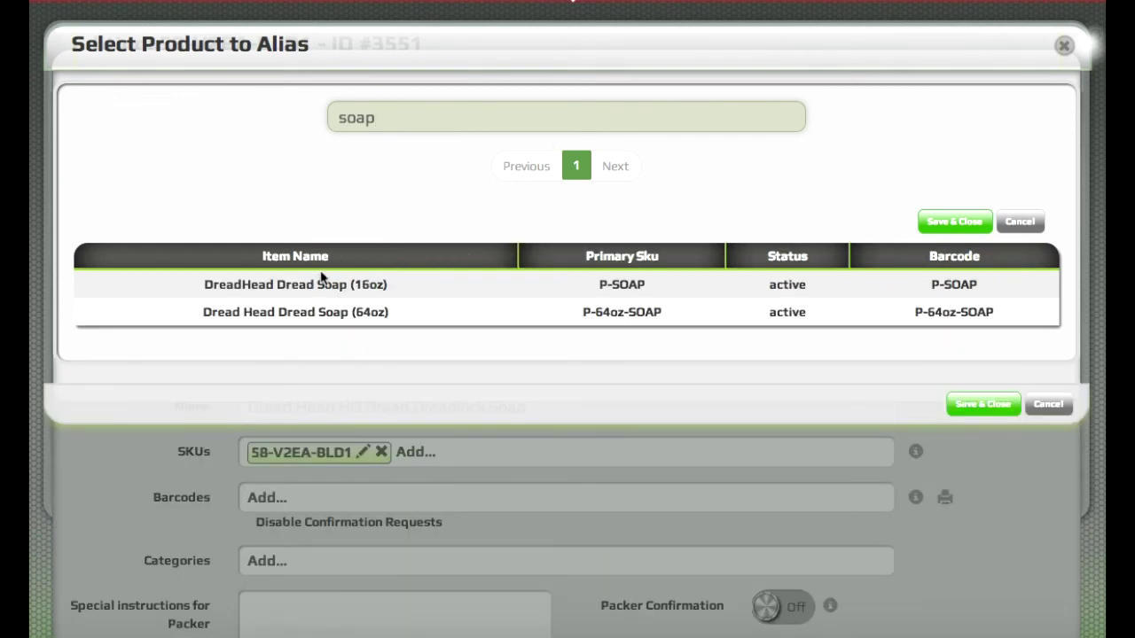
left_click(457, 284)
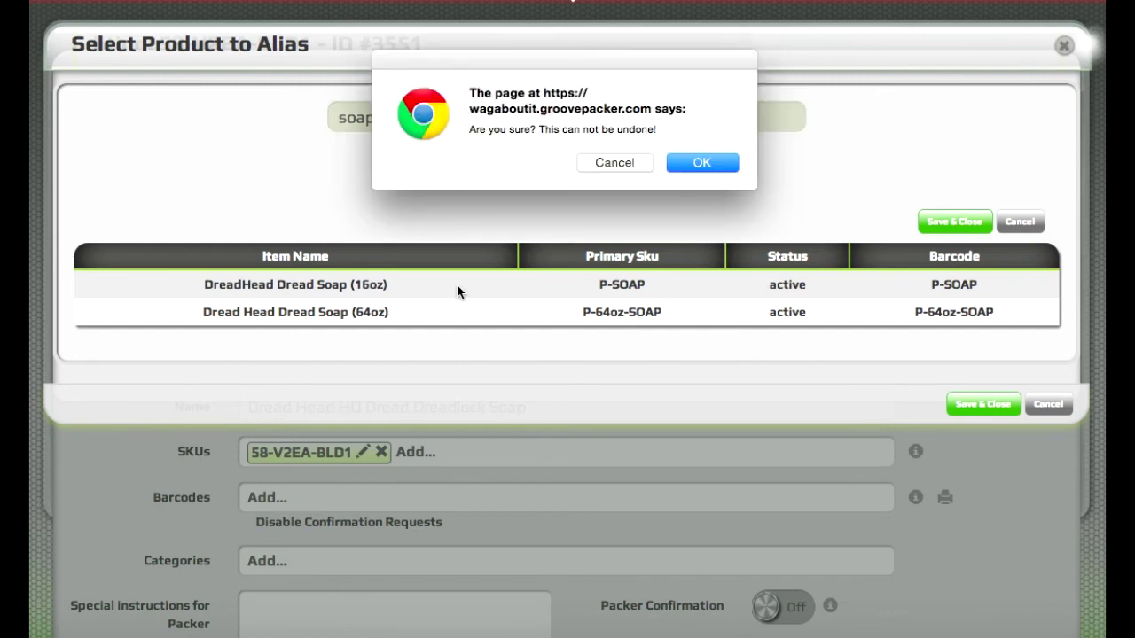
left_click(716, 162)
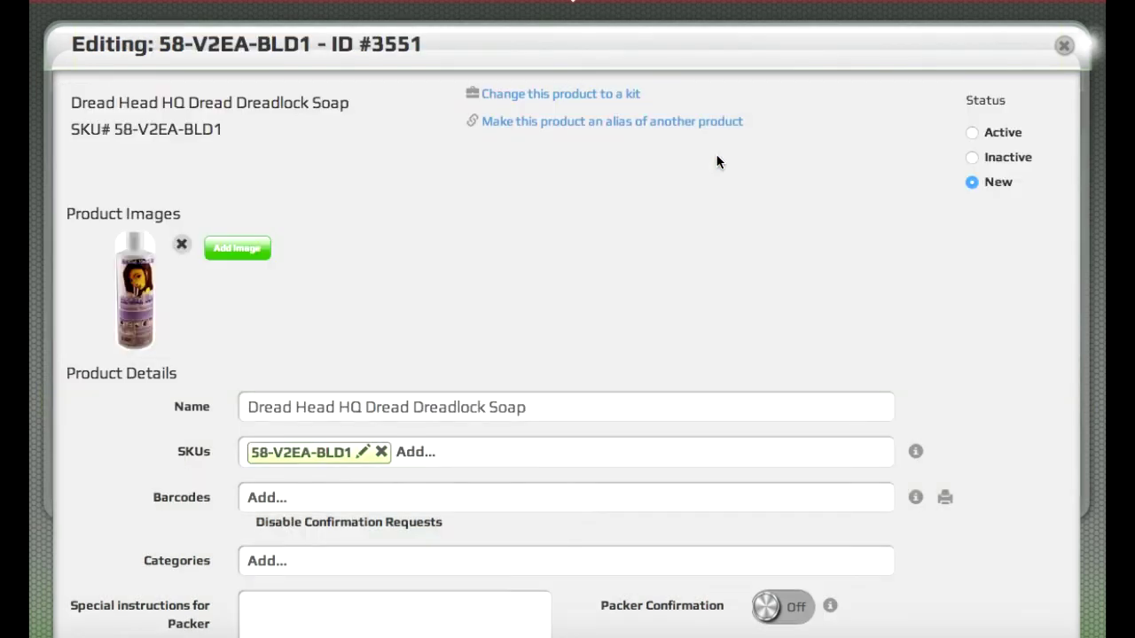